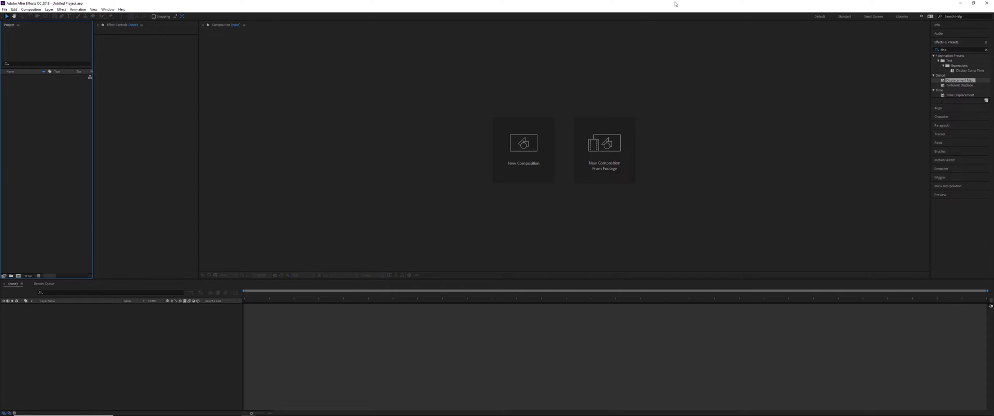
Step: Create Comp 1 with a white two-line 'Fractal Reveal' text layer centred on black, fitted in the viewer
left_click(22, 275)
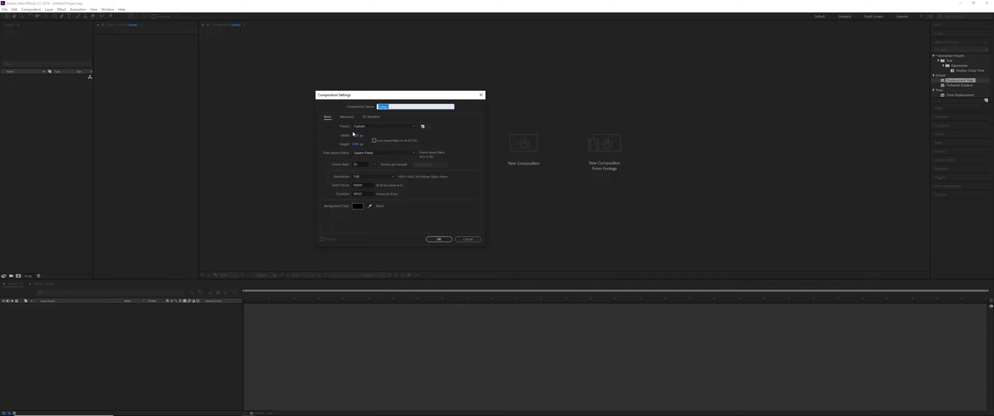
left_click(439, 239)
key("ctrl+alt+shift+t")
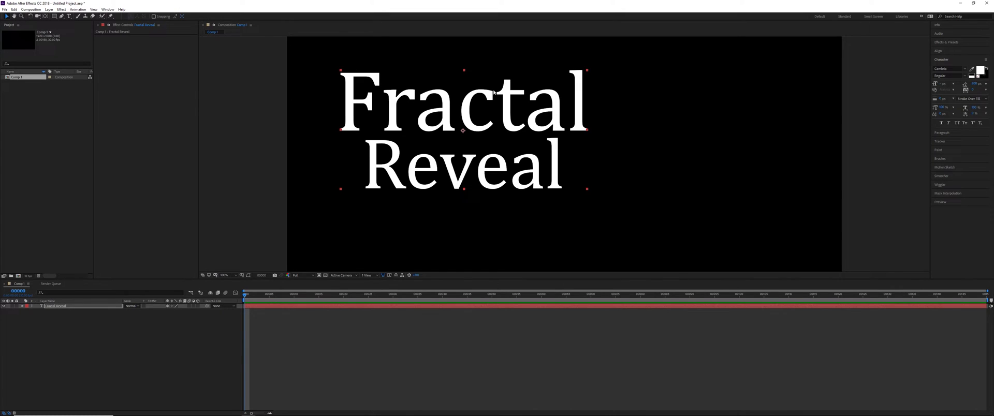
key("slash")
key("shift+slash")
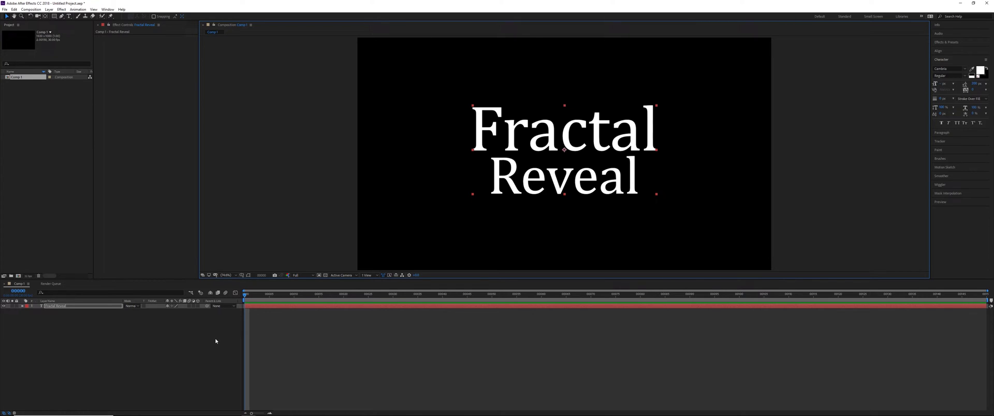
Step: Add a new full-frame solid layer named 'Fractal Matte'
right_click(215, 339)
mouse_move(220, 342)
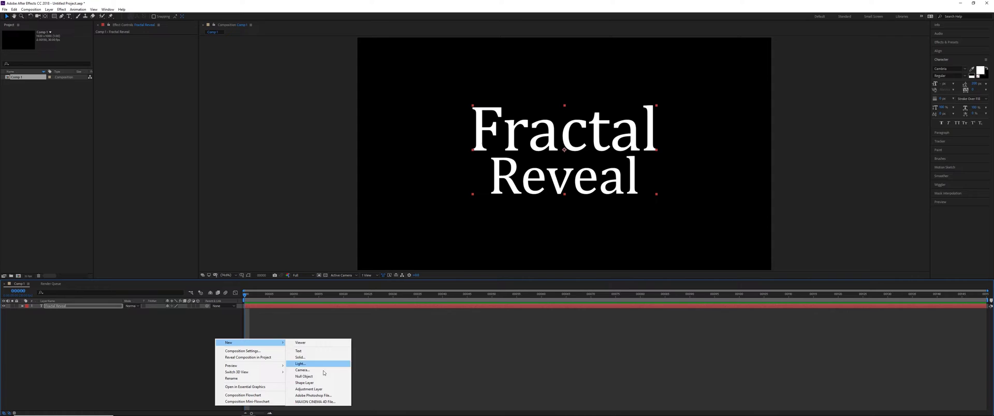
left_click(323, 357)
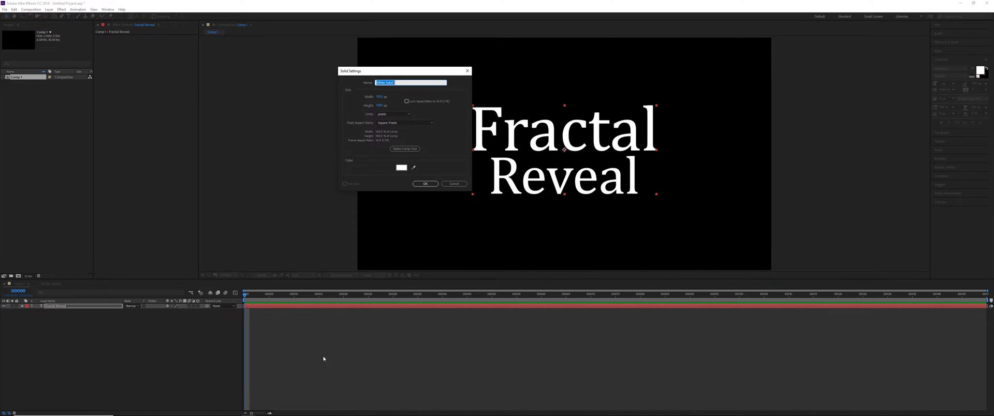
type("Fractal Matte")
key("Return")
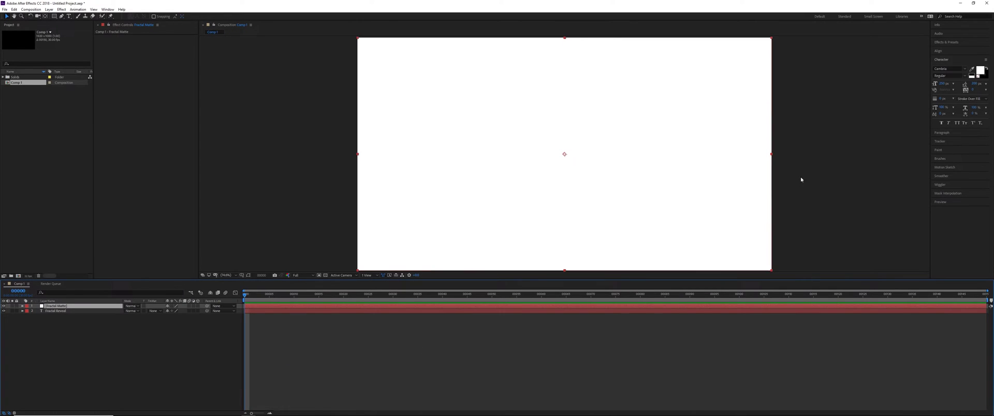
Step: Apply the Fractal Noise effect to the Fractal Matte solid
left_click(953, 42)
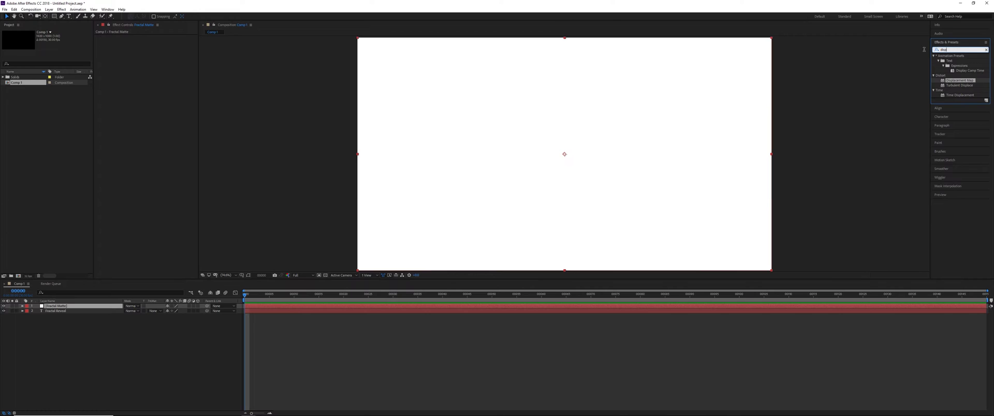
type("fractal noise")
double_click(961, 70)
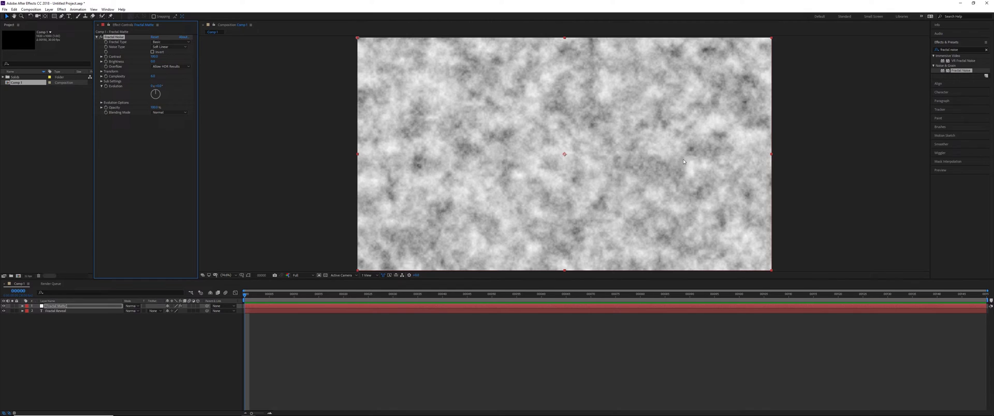
left_click(165, 42)
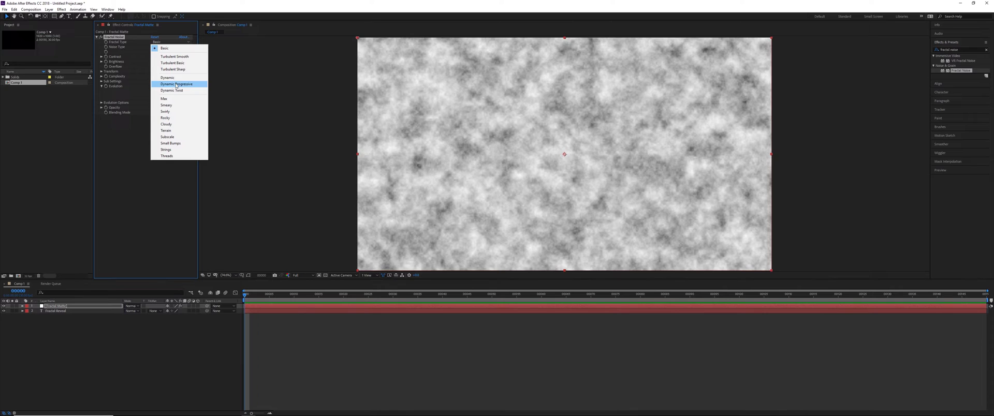
left_click(181, 56)
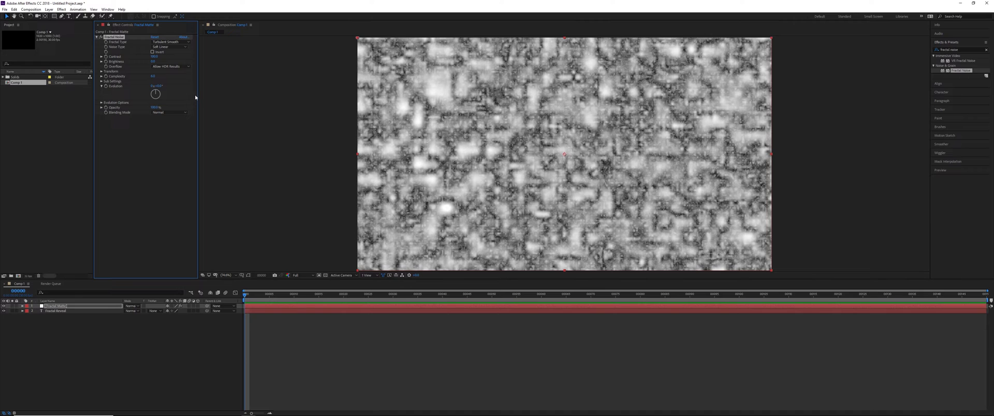
left_click(169, 42)
left_click(176, 78)
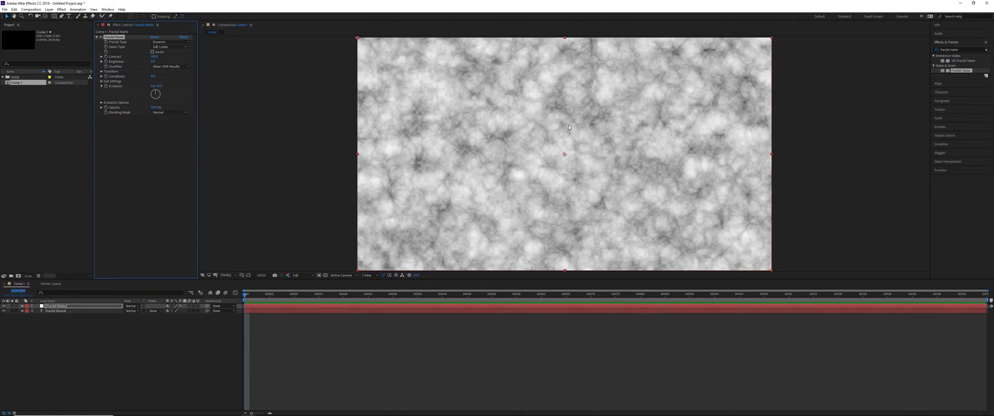
left_click(170, 42)
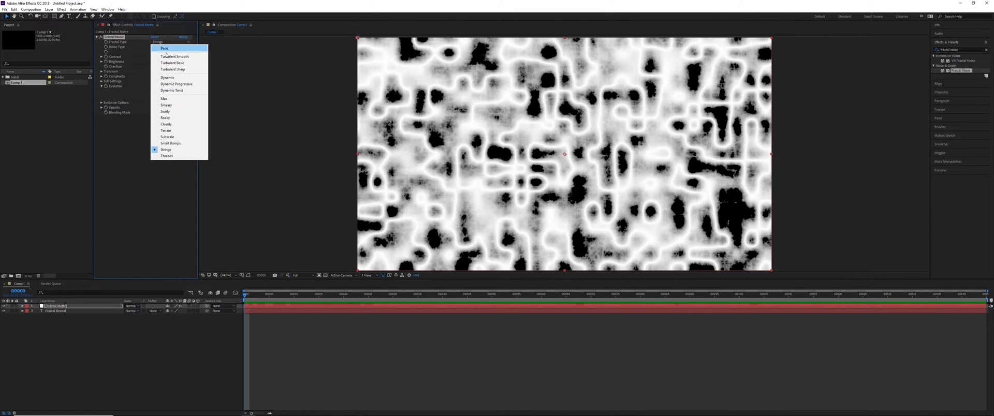
left_click(165, 44)
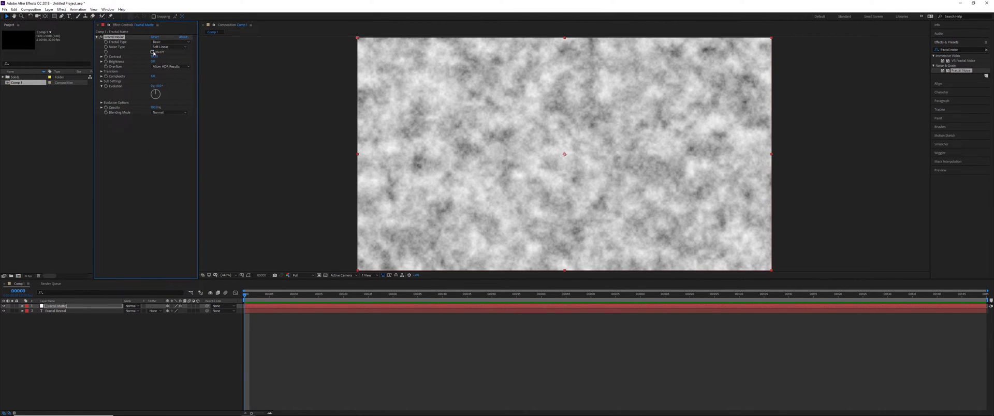
left_click(161, 47)
left_click(158, 50)
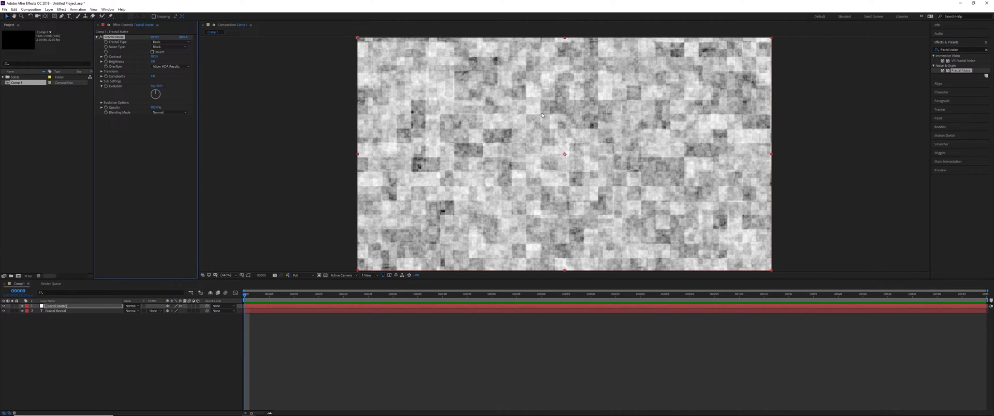
left_click(174, 47)
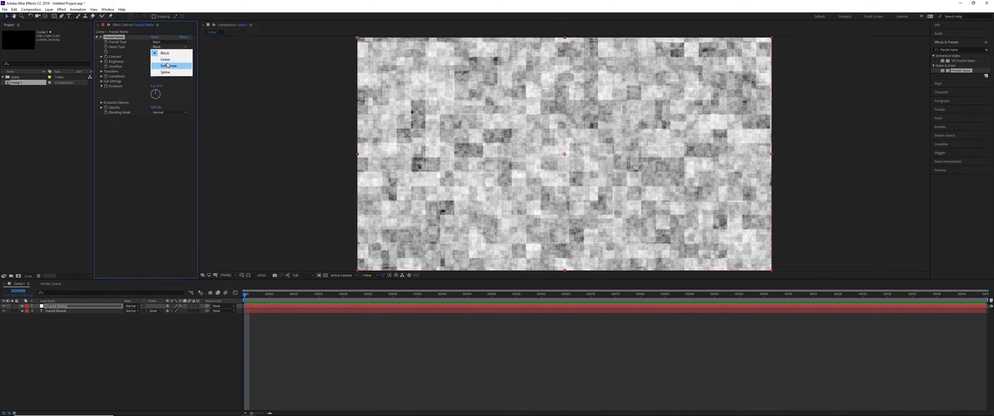
left_click(170, 72)
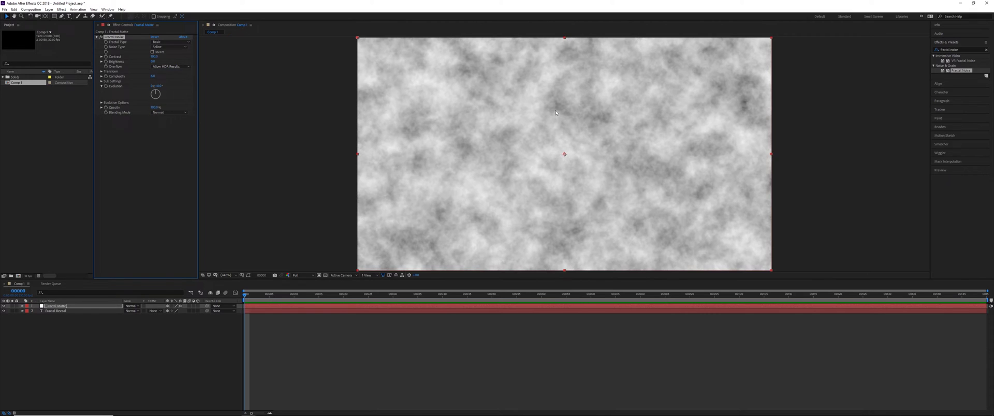
left_click(170, 46)
left_click(165, 65)
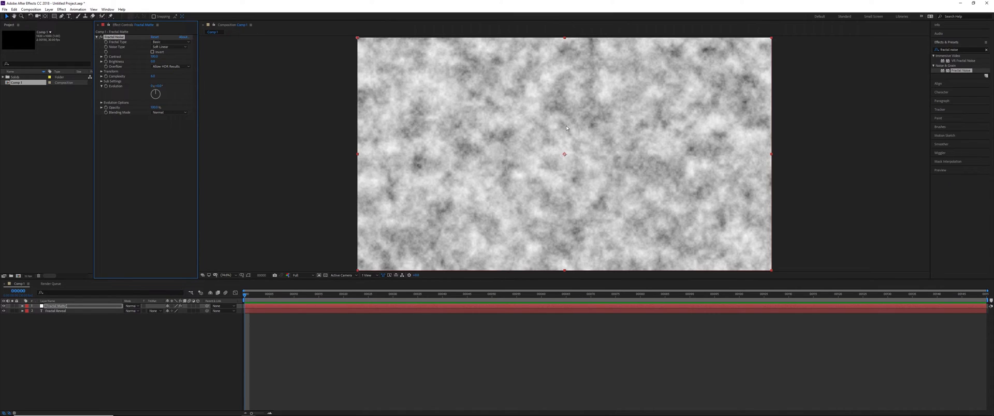
Step: Set Fractal Noise to the Dynamic fractal type with Contrast 200
left_click(170, 42)
left_click(189, 78)
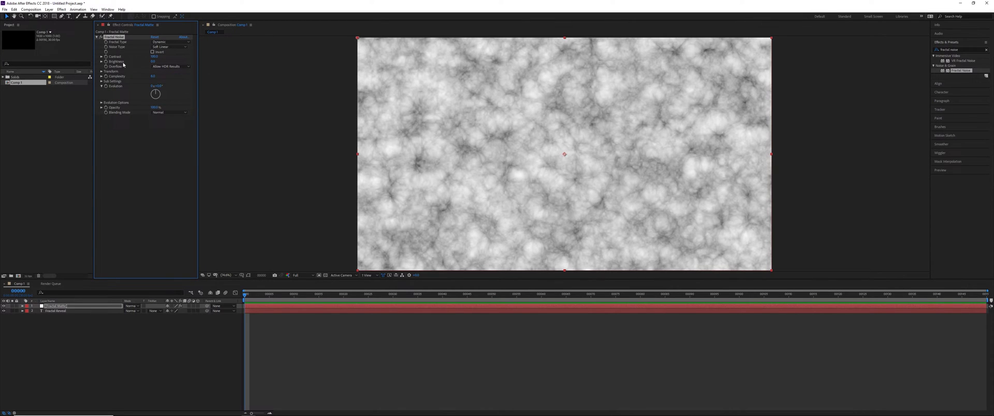
left_click(154, 56)
type("200")
key("Return")
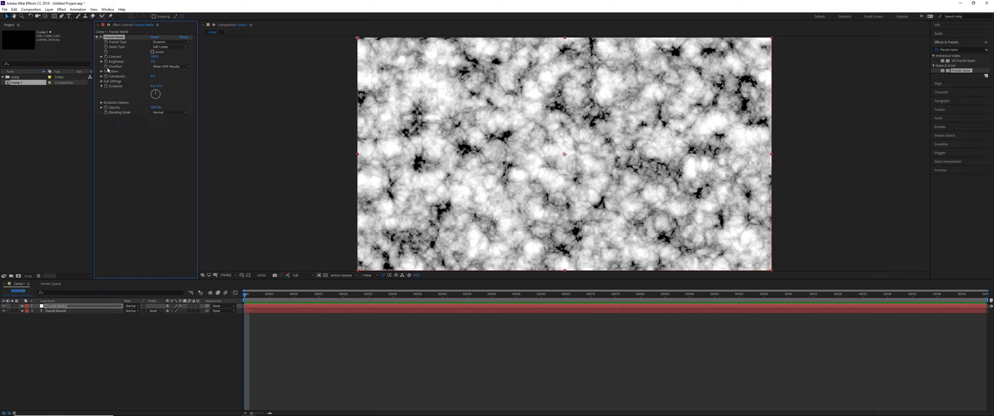
Step: Lower the Fractal Noise brightness to -140 at the start, turning the frame black
left_click(153, 62)
left_click_drag(153, 63, 114, 63)
left_click(156, 62)
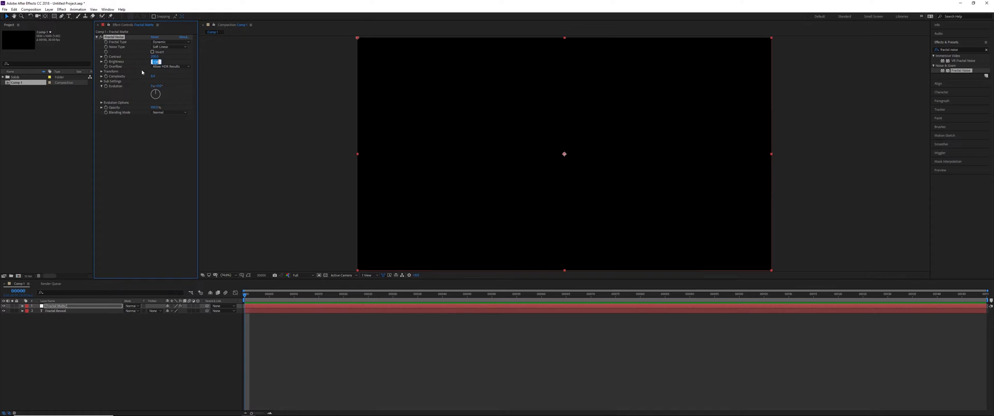
key("BackSpace")
type("-140")
key("Return")
Step: Set the brightness to 140 on the last frame so the noise turns white
left_click_drag(477, 294, 981, 294)
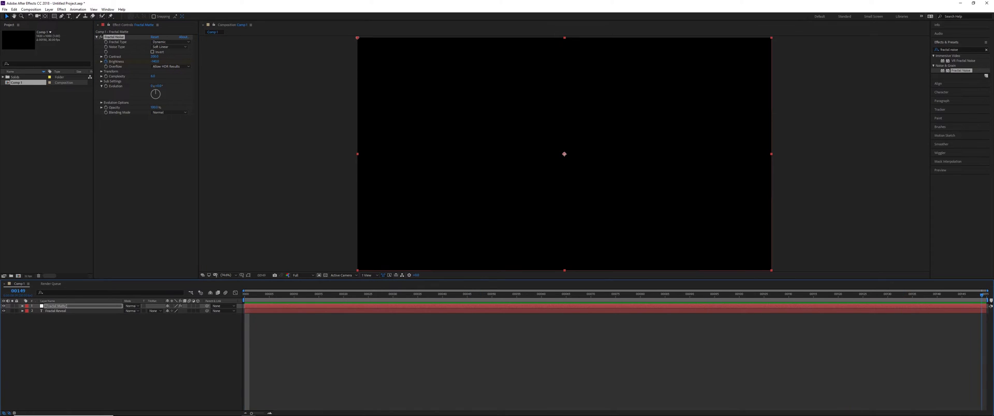
left_click(155, 61)
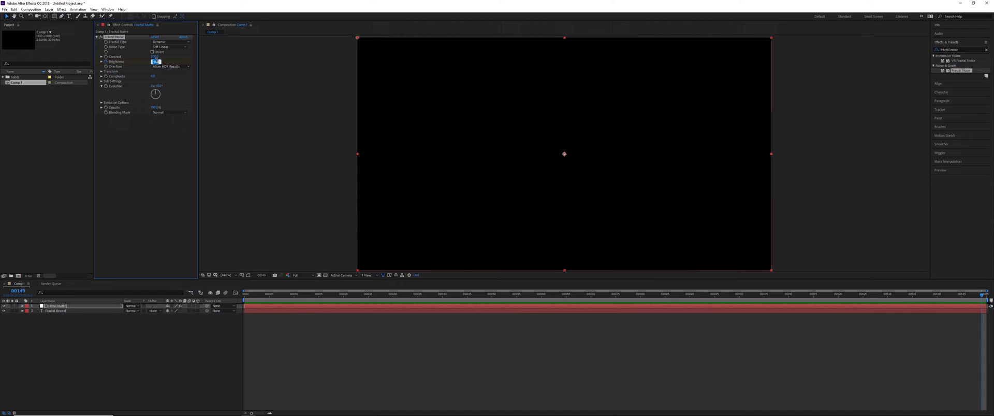
type("140")
key("Return")
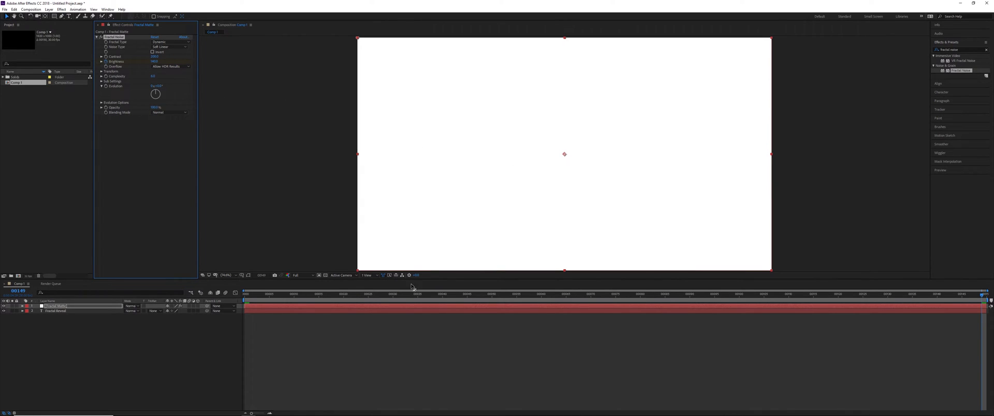
Step: Preview the brightness animation from the first frame
left_click(157, 297)
key("Home")
key("space")
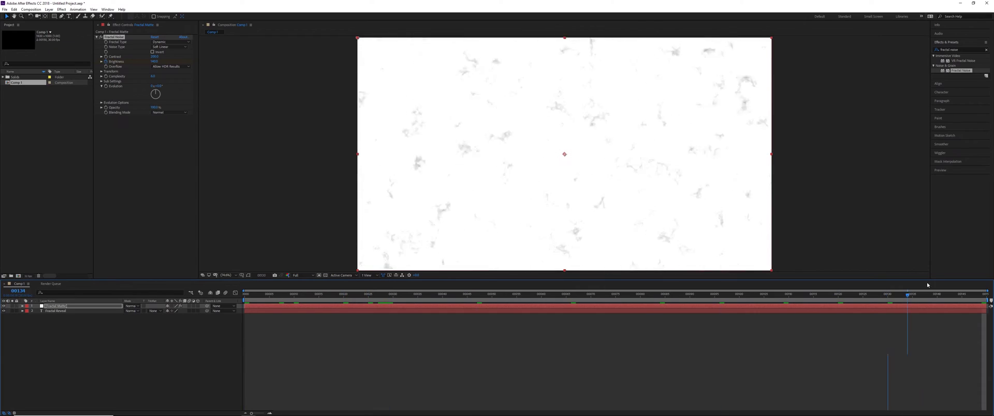
left_click(249, 290)
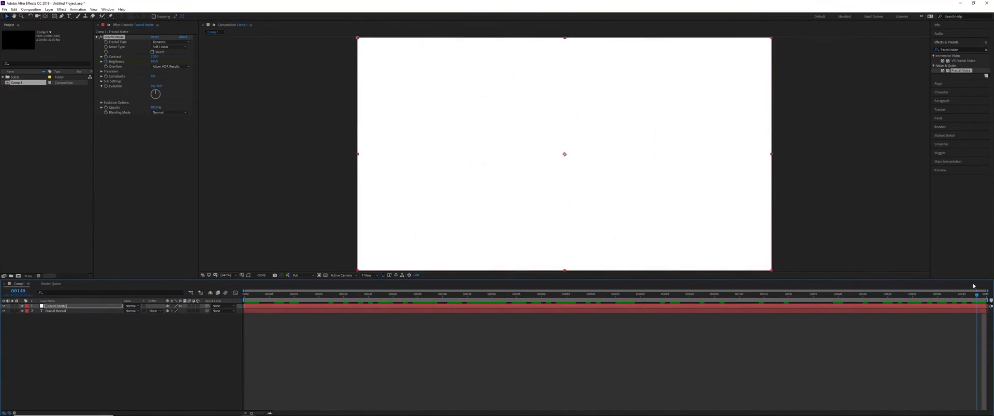
Step: Set the Fractal Reveal text layer's track matte to Luma Matte '[Fractal Matte]'
key("space")
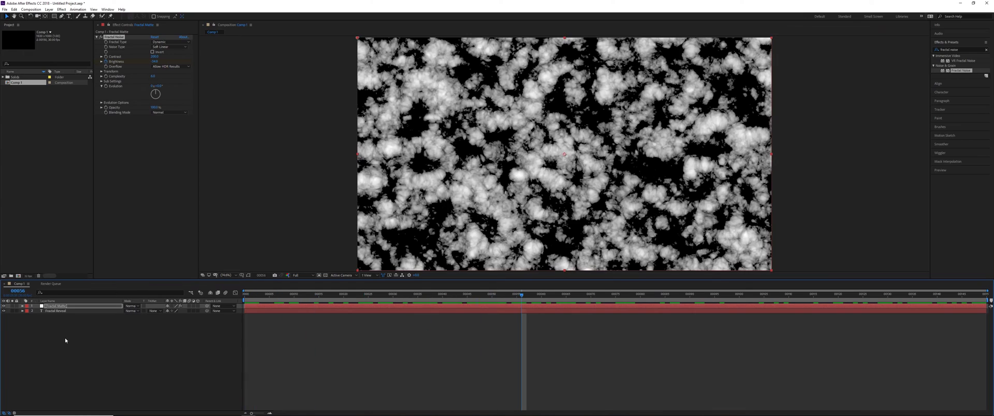
left_click(201, 311)
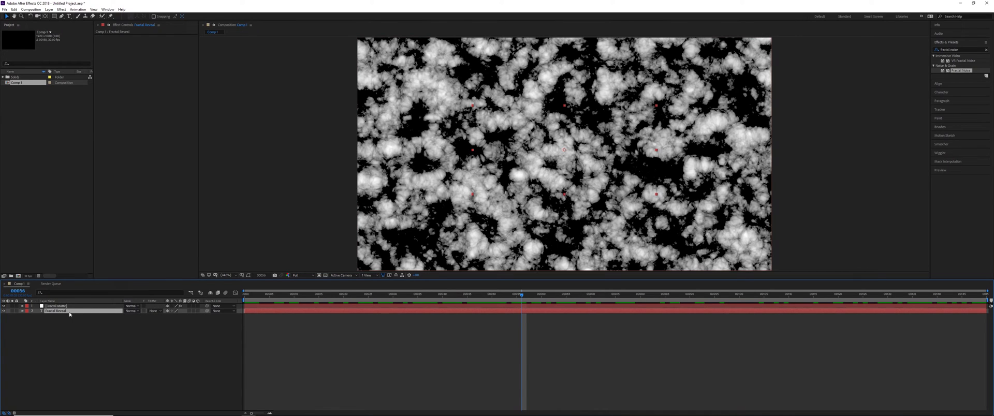
left_click(154, 311)
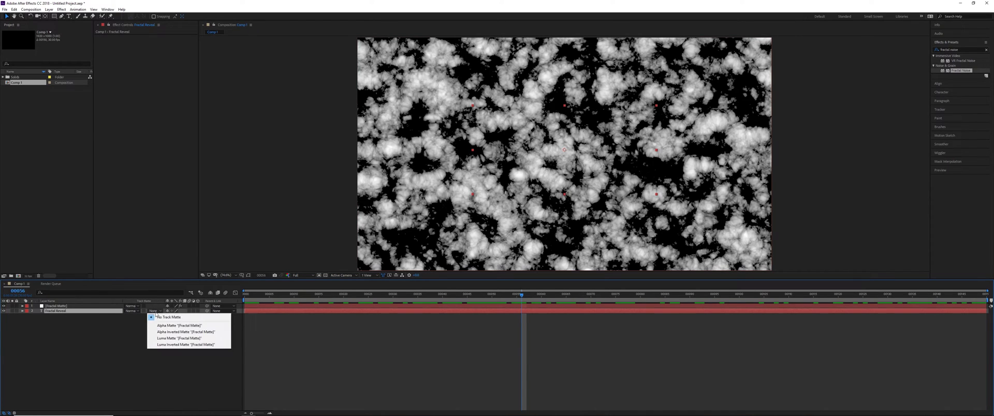
left_click(197, 339)
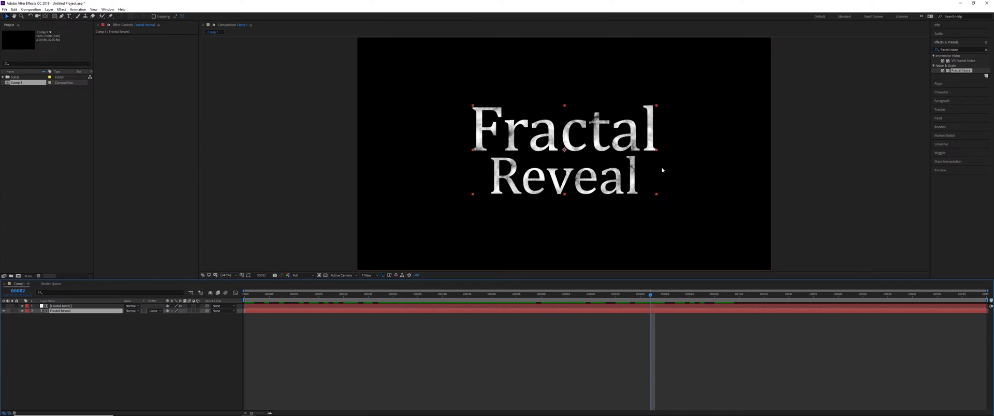
left_click(83, 306)
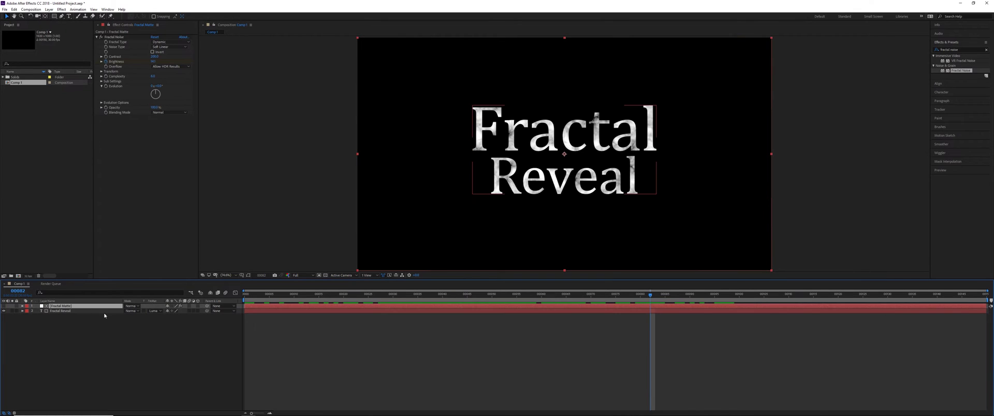
left_click(103, 311)
Step: Add a time*360 expression to the Fractal Matte's Evolution and preview it
left_click(81, 307)
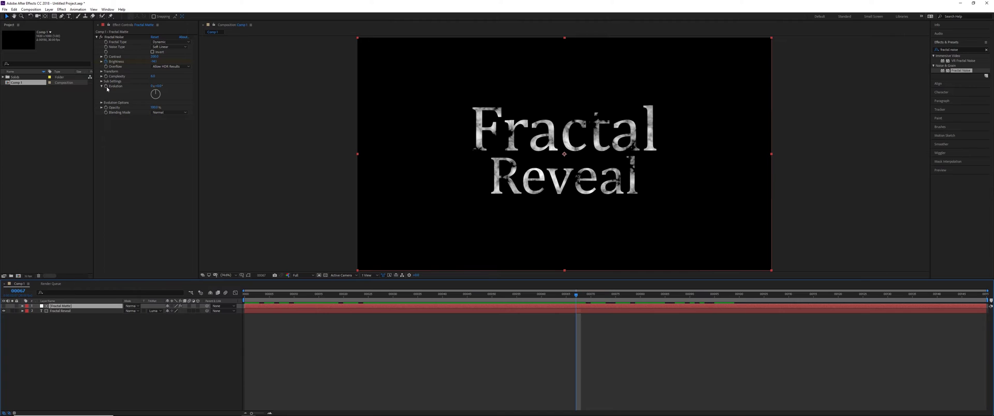
left_click(105, 86, "alt")
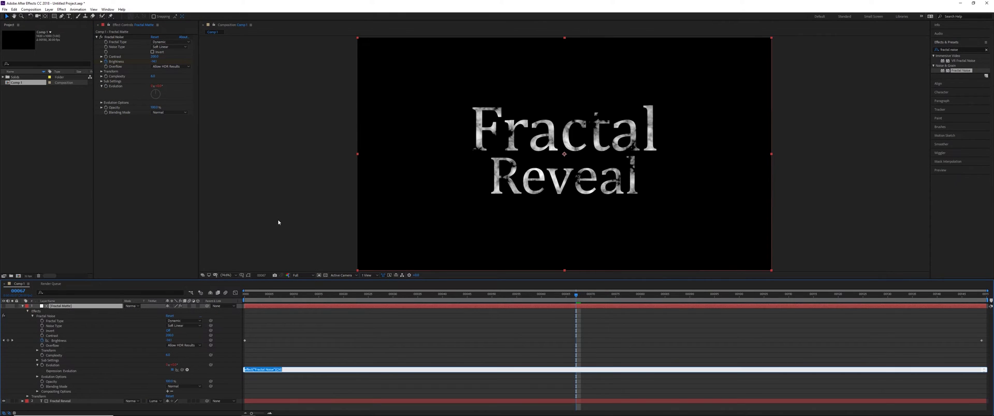
type("time*360")
left_click(278, 223)
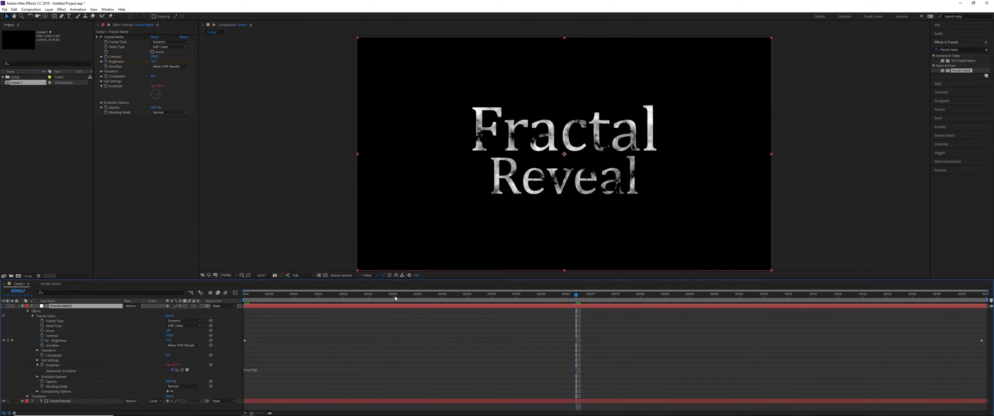
key("space")
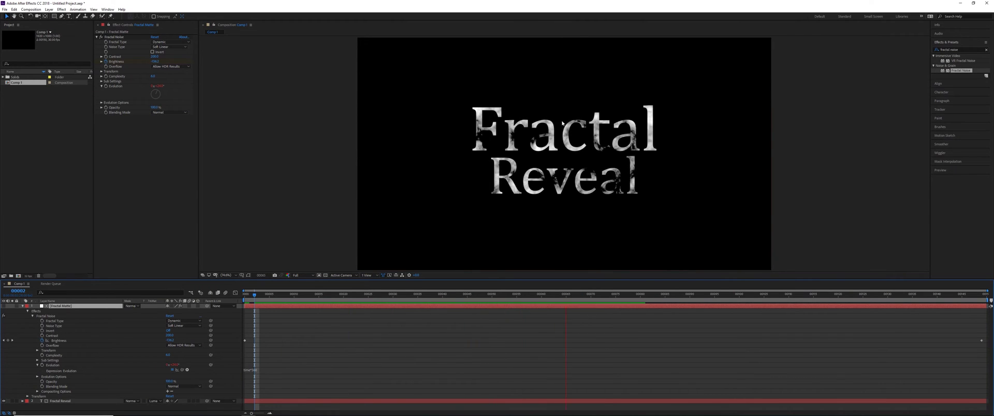
Step: Change the Evolution expression to time*180 and preview the slower reveal
left_click(264, 369)
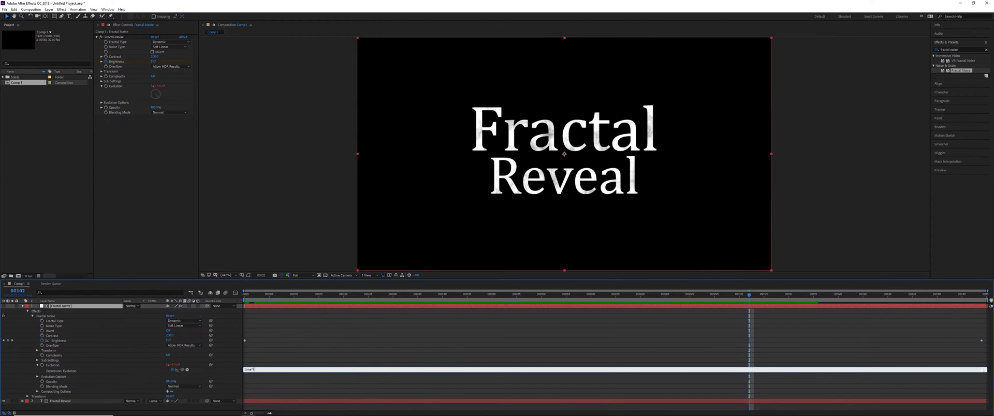
type("180")
key("KP_Enter")
key("space")
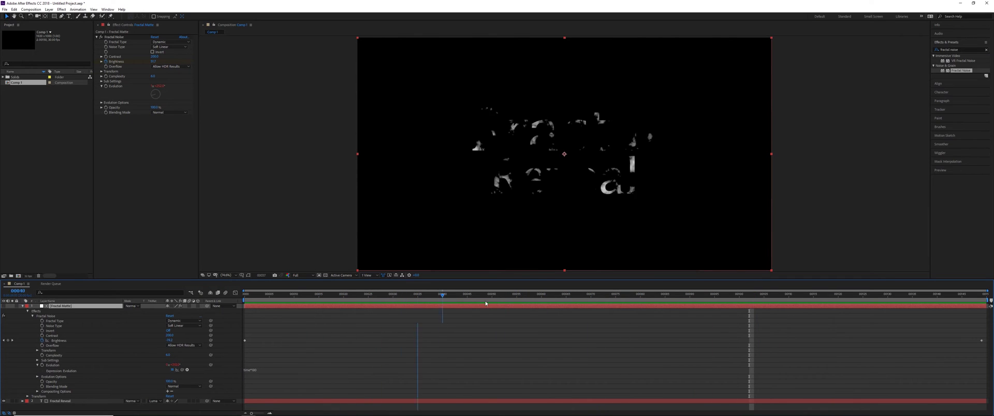
key("space")
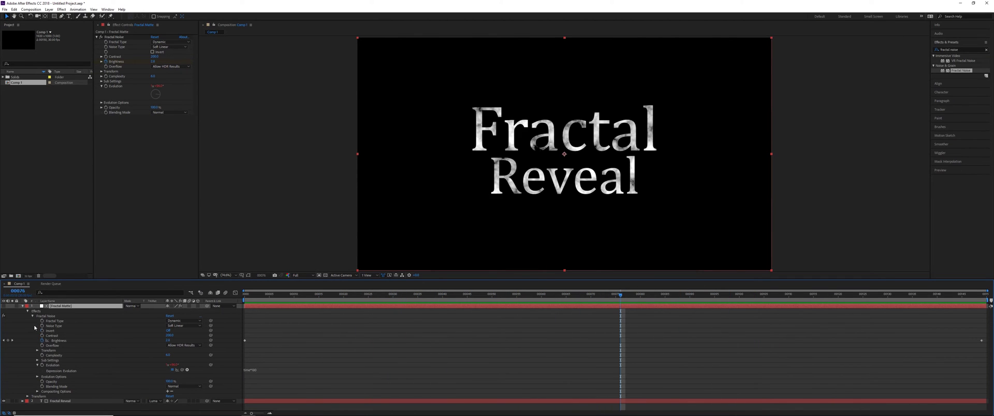
Step: Show the matte, keep Dynamic fractal type, set Noise Type to Block and Brightness -23.5
left_click(4, 306)
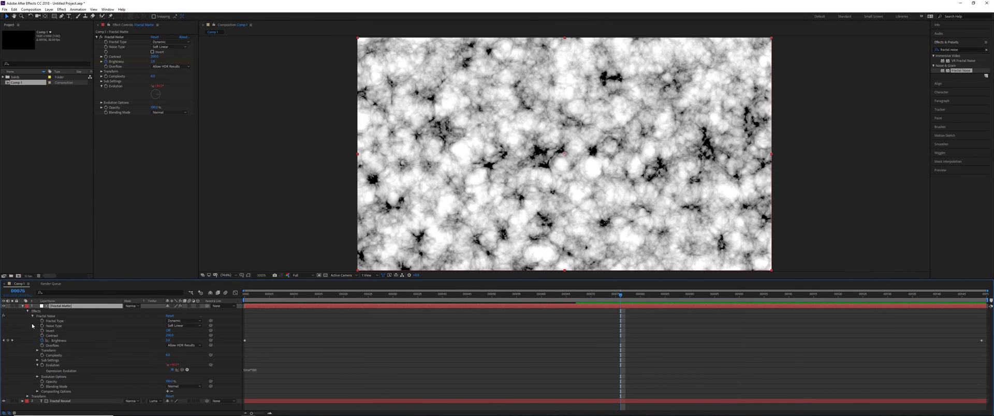
left_click(178, 42)
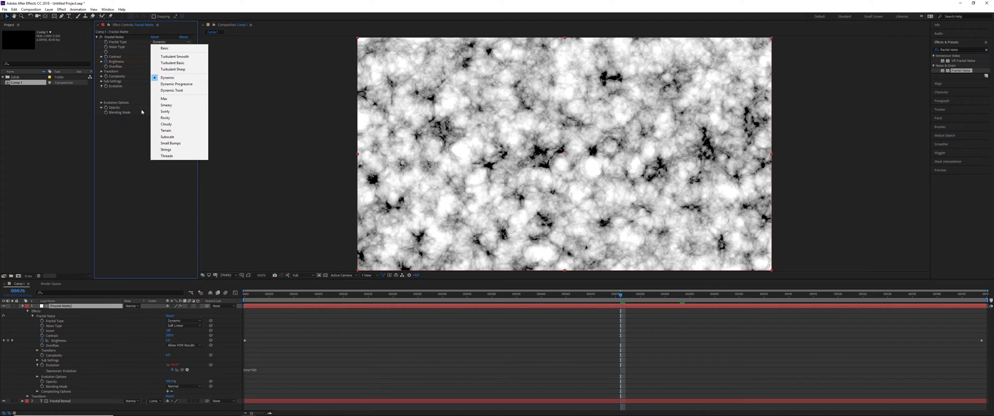
left_click(140, 138)
left_click(159, 47)
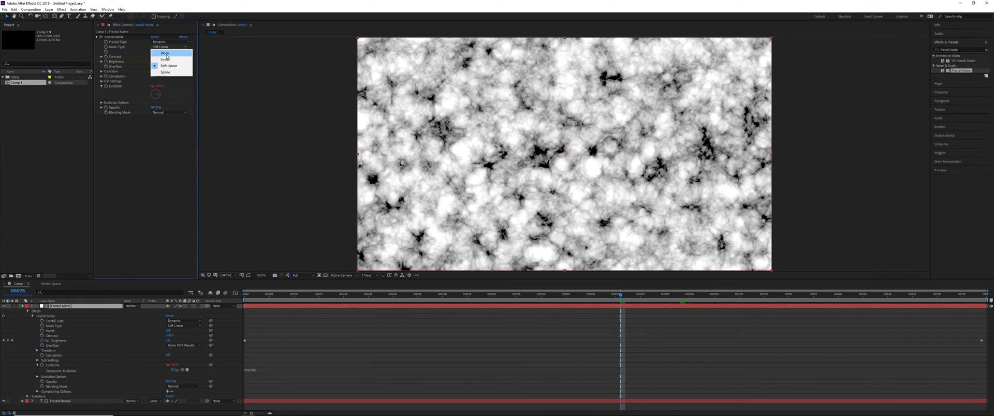
left_click(160, 50)
left_click_drag(609, 297, 561, 296)
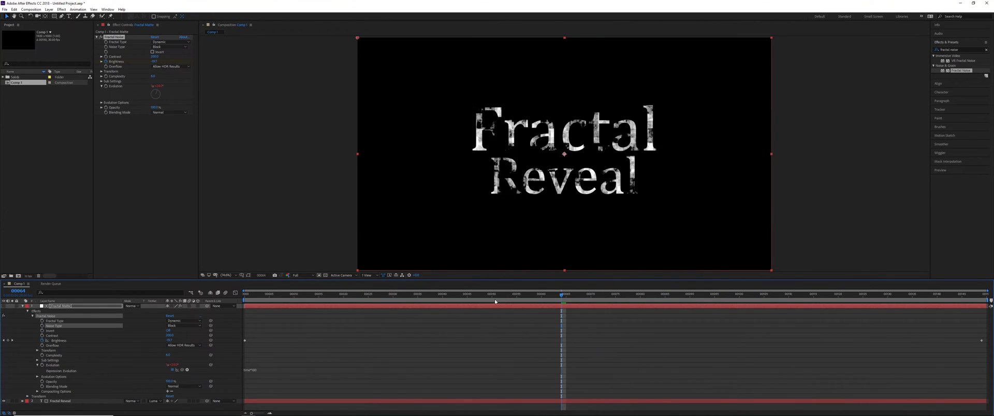
left_click(388, 295)
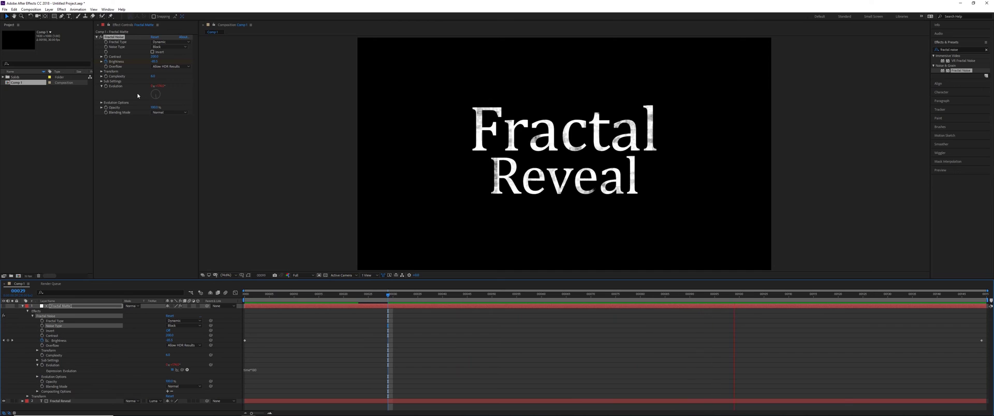
Step: Add a new adjustment layer at the top of the timeline
key("space")
left_click(22, 306)
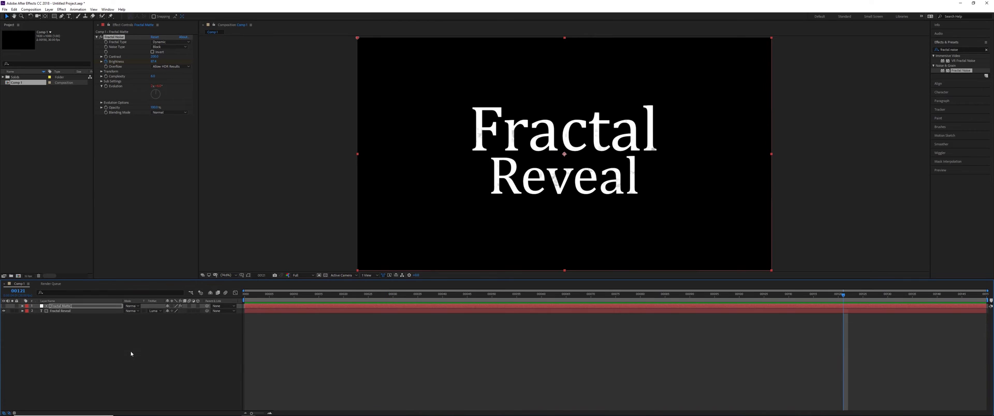
right_click(131, 351)
mouse_move(166, 288)
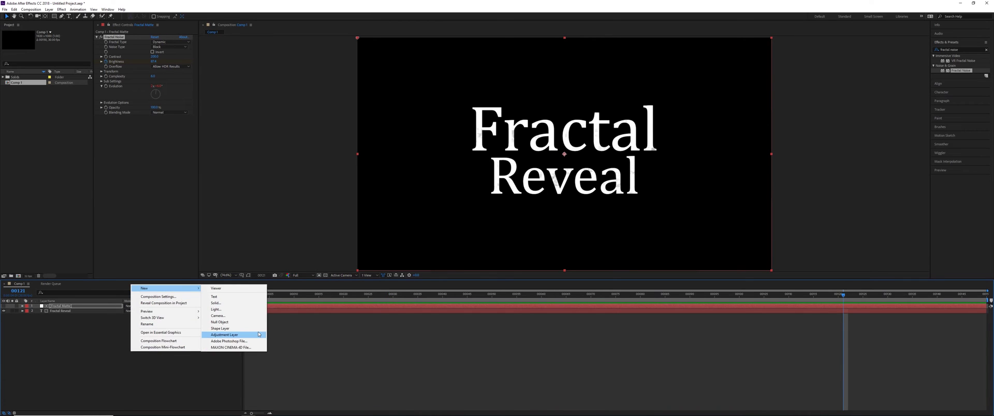
left_click(258, 334)
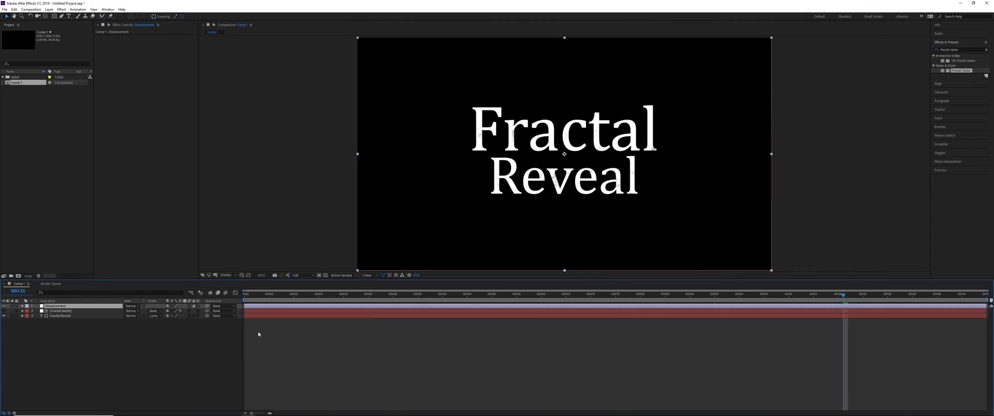
Step: Apply Displacement Map using Fractal Matte's Effects & Masks as the map, then scrub to check
left_click(956, 49)
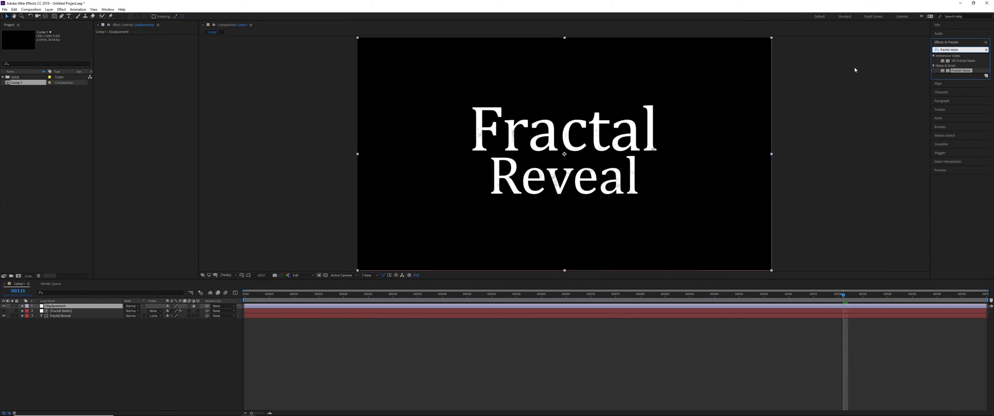
type("displacement")
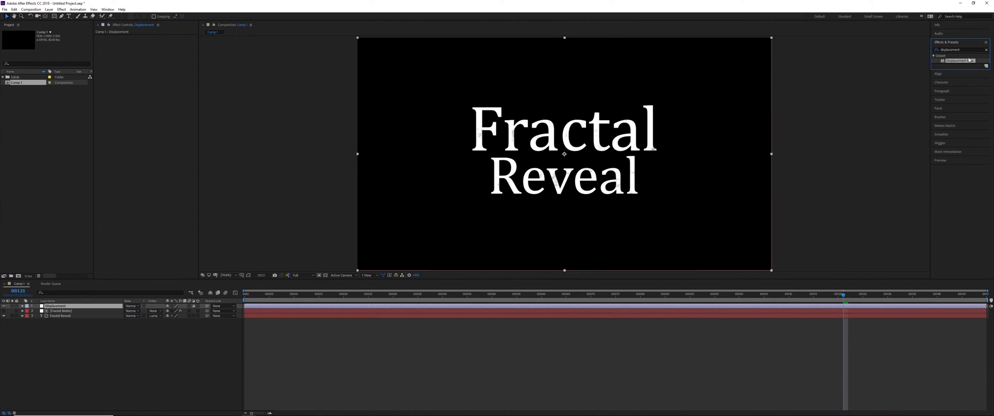
left_click_drag(973, 62, 162, 117)
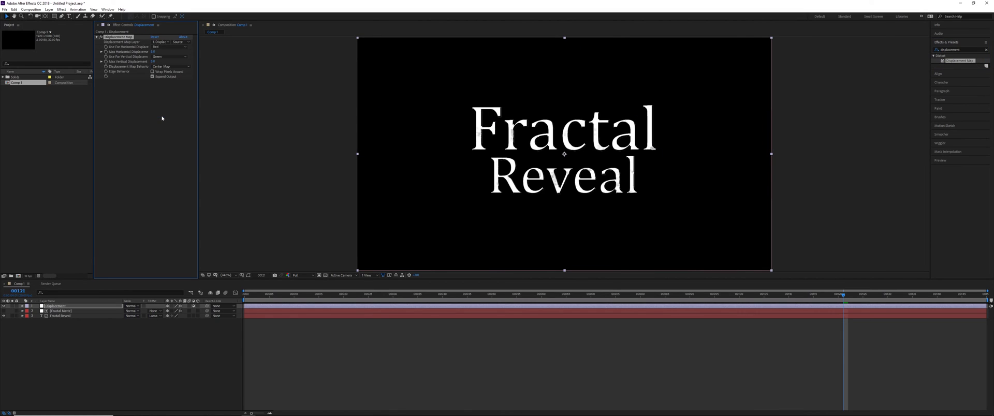
left_click(161, 42)
left_click(180, 64)
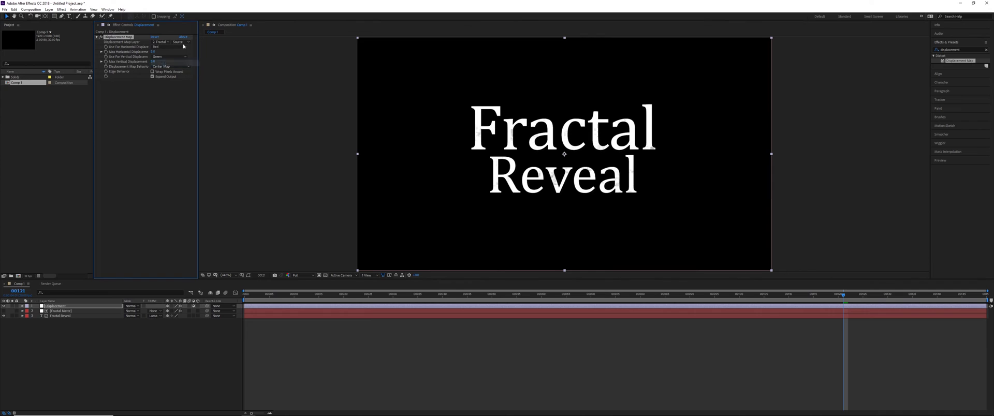
left_click(178, 42)
left_click(205, 61)
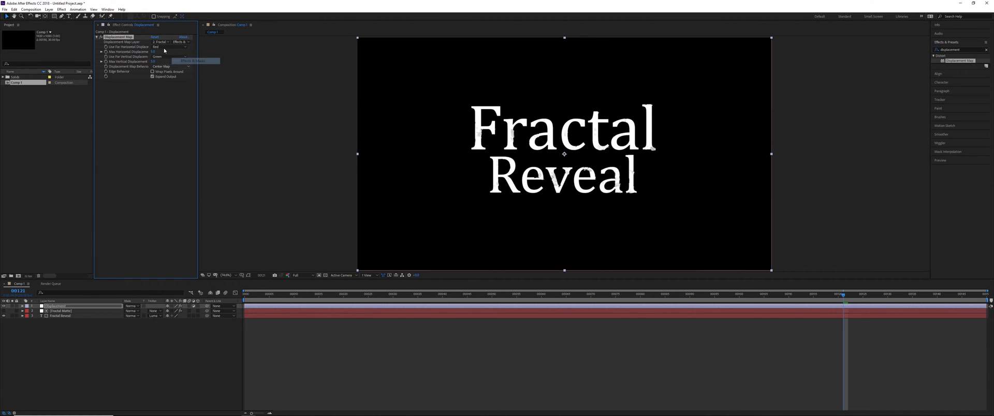
left_click_drag(398, 296, 490, 303)
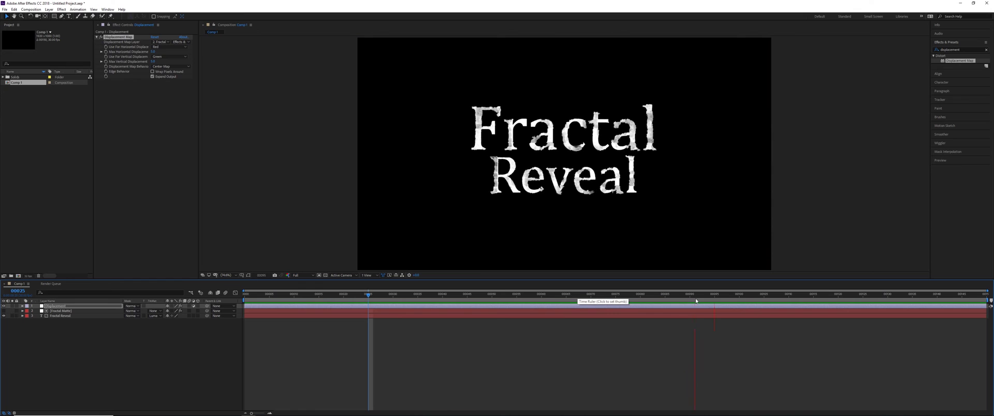
Step: Hide the Displacement layer, show Fractal Matte alone and move to frame 60
key("space")
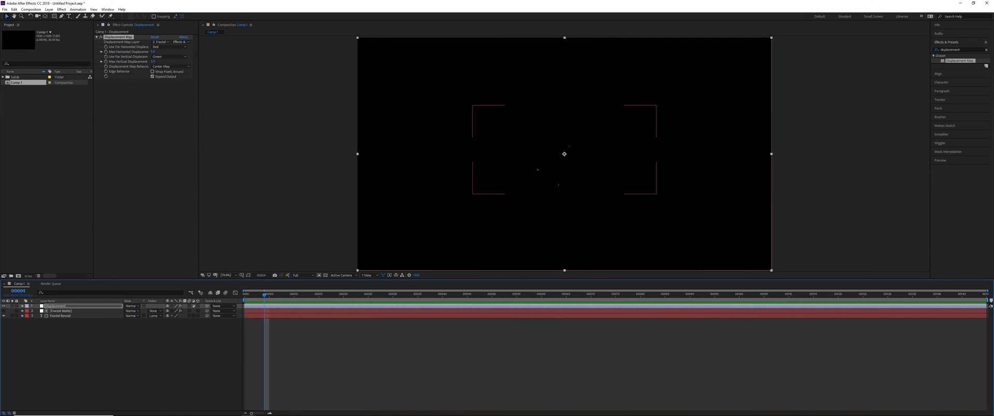
left_click(3, 306)
left_click(60, 311)
left_click(4, 311)
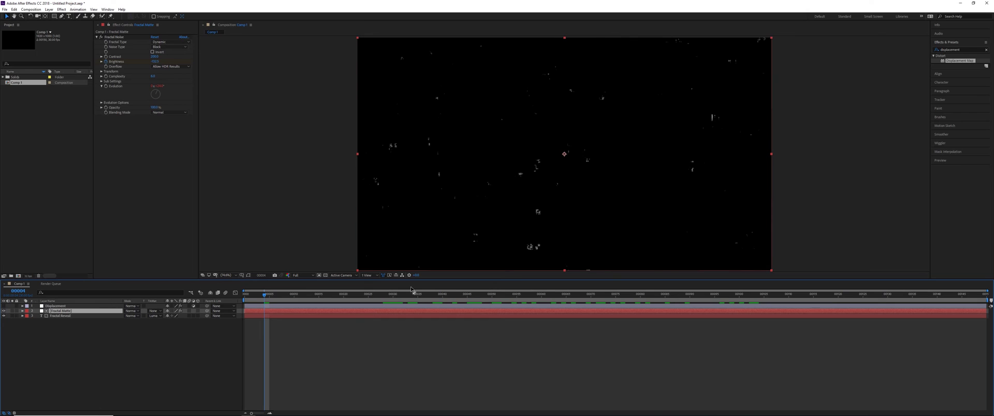
left_click_drag(412, 289, 540, 293)
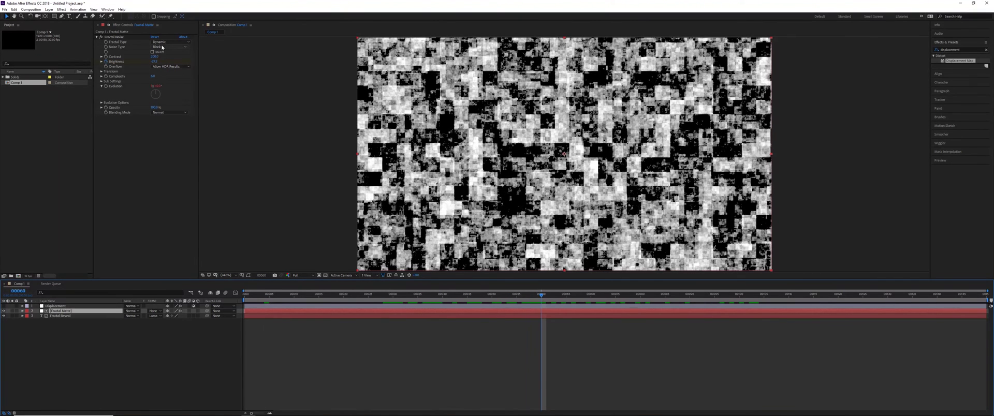
Step: Change the Fractal Noise Noise Type from Block to Spline
left_click(162, 47)
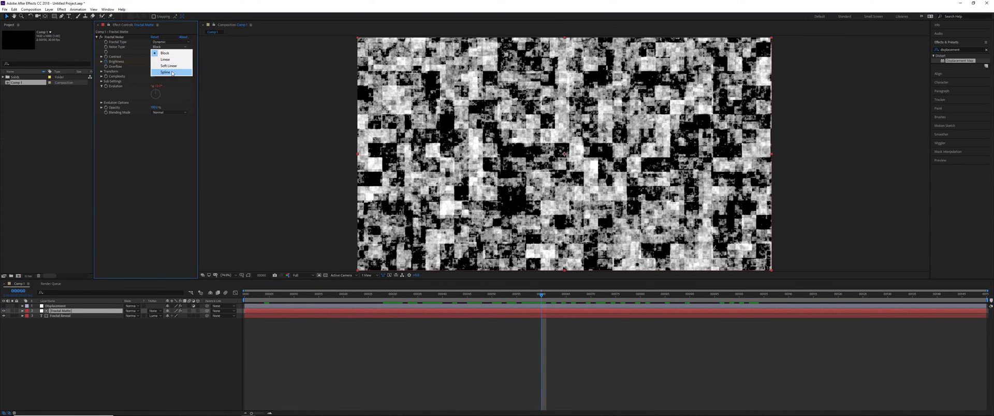
left_click(166, 72)
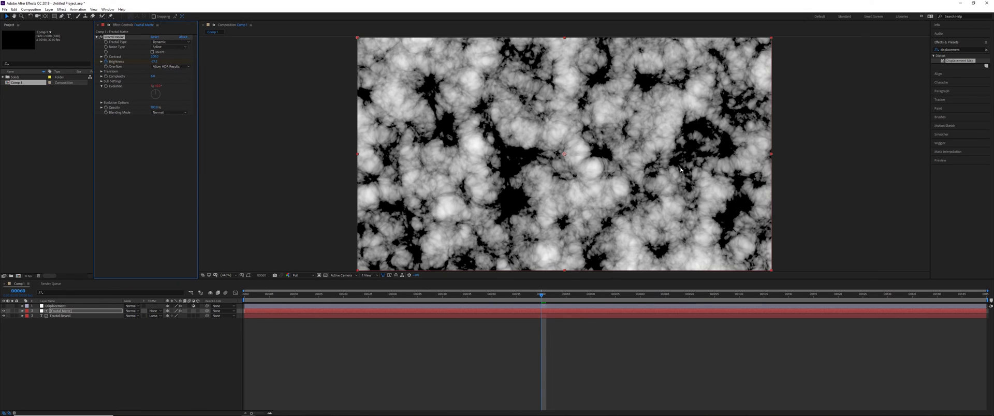
left_click(969, 49)
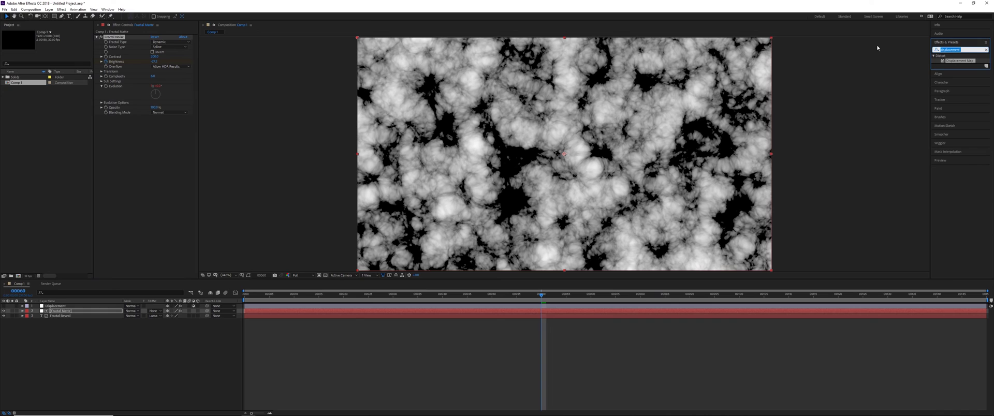
Step: Apply CC Vector Blur to Fractal Matte and set its Amount to -89
type("vector")
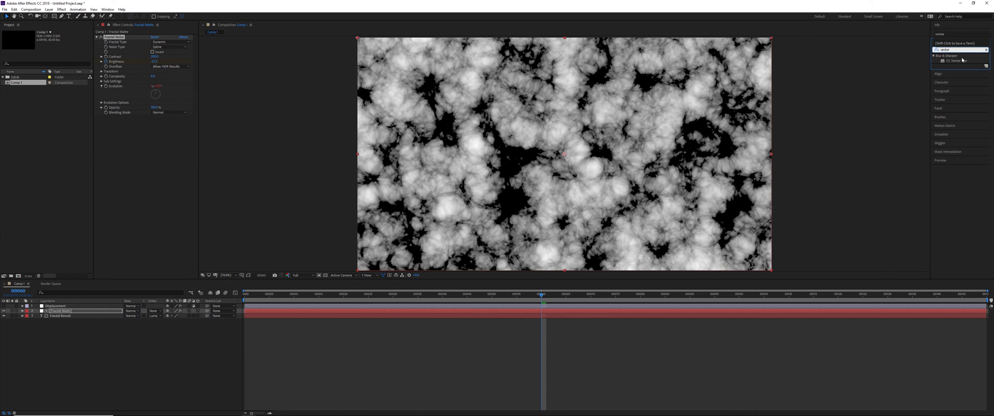
left_click_drag(955, 60, 150, 165)
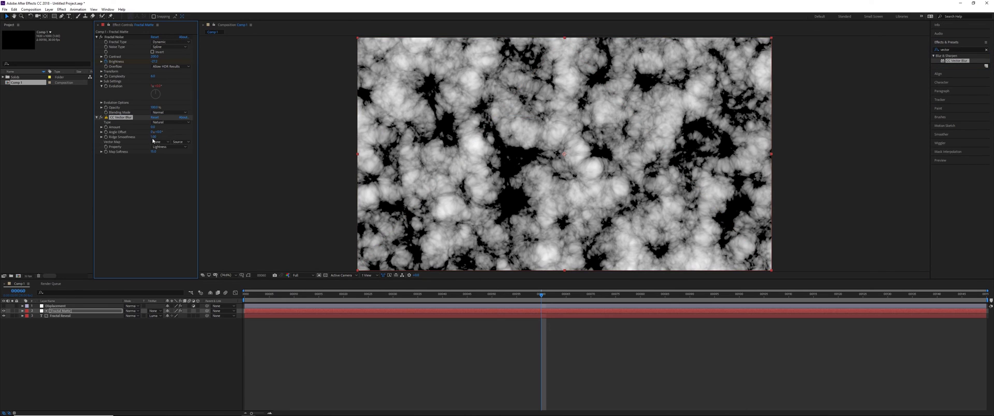
left_click_drag(168, 126, 174, 128)
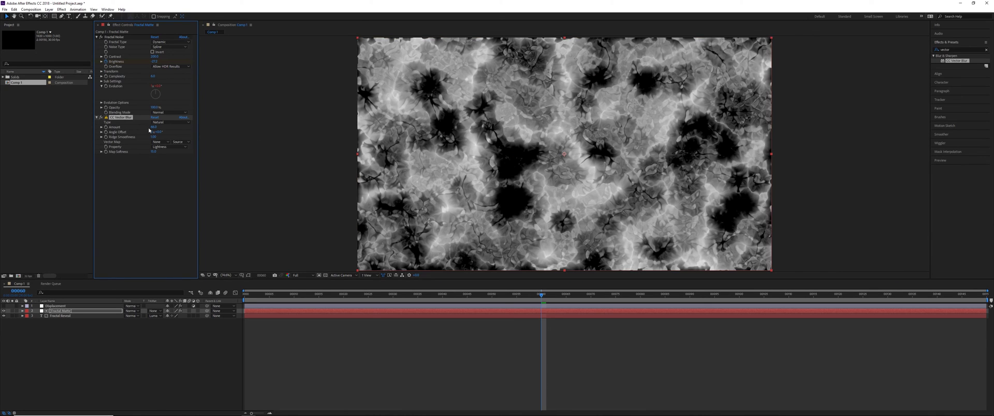
left_click_drag(142, 129, 78, 129)
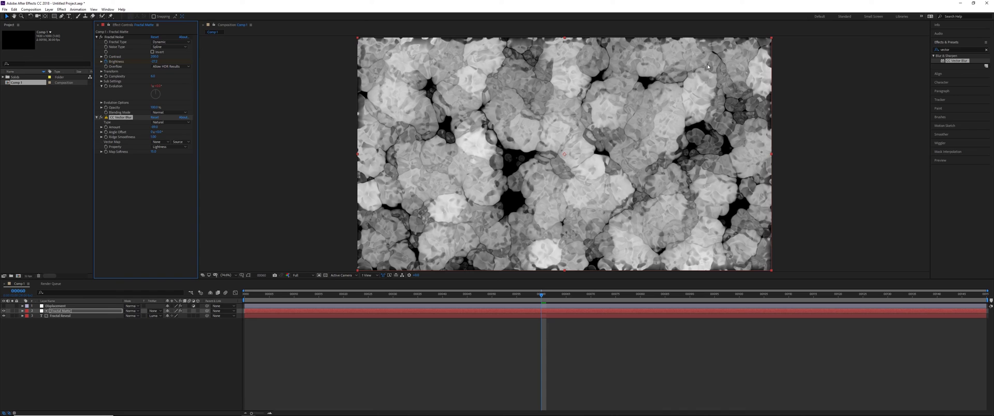
Step: Set the vector blur Type to Direction Fading and check frames around 65 to 85
left_click(167, 122)
left_click(188, 155)
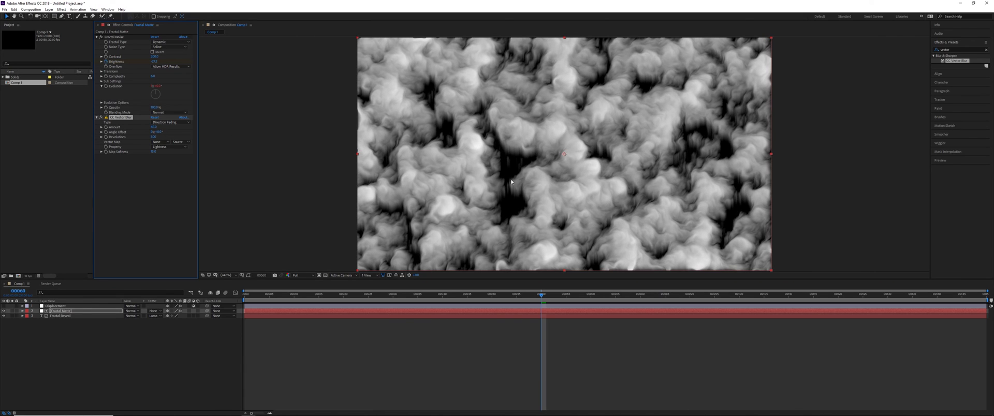
left_click(565, 295)
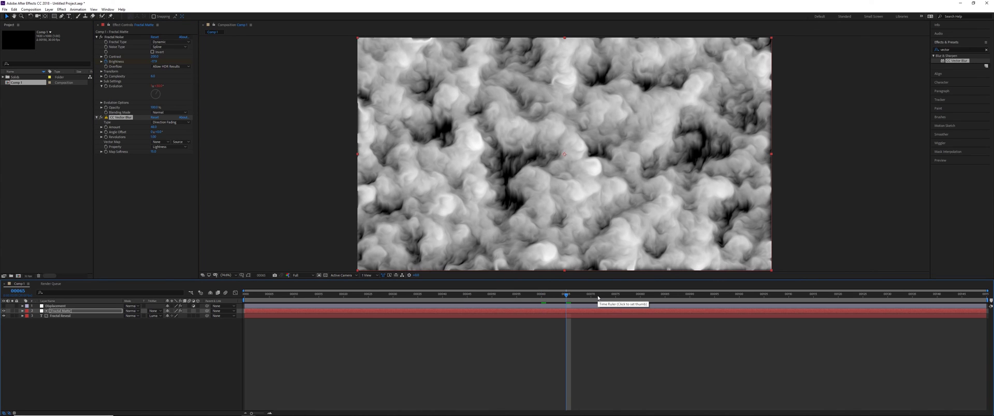
key("Page_Down")
key("Page_Down")
key("Page_Down")
key("Page_Down")
key("Page_Down")
key("Page_Down")
key("Page_Down")
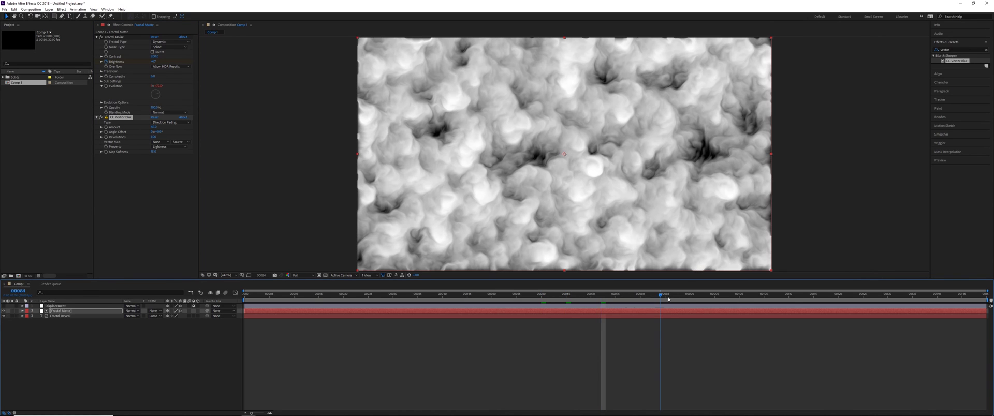
left_click(665, 295)
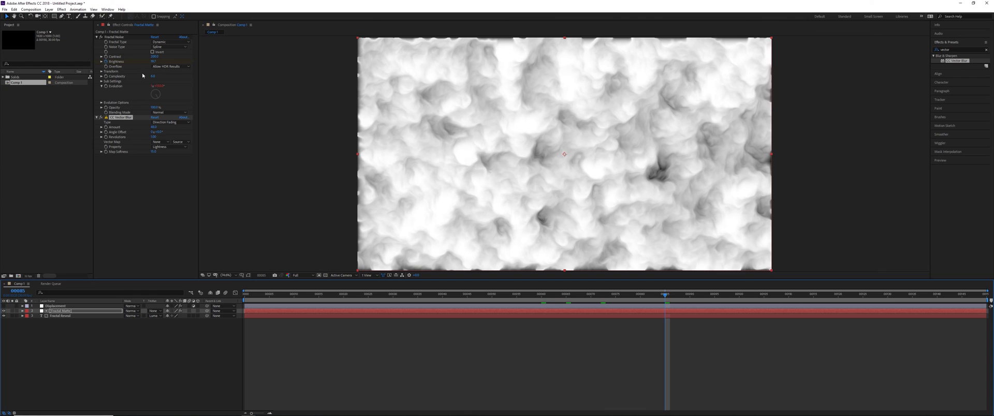
Step: Hide the Fractal Matte layer and move the playhead back to frame 9
left_click(343, 294)
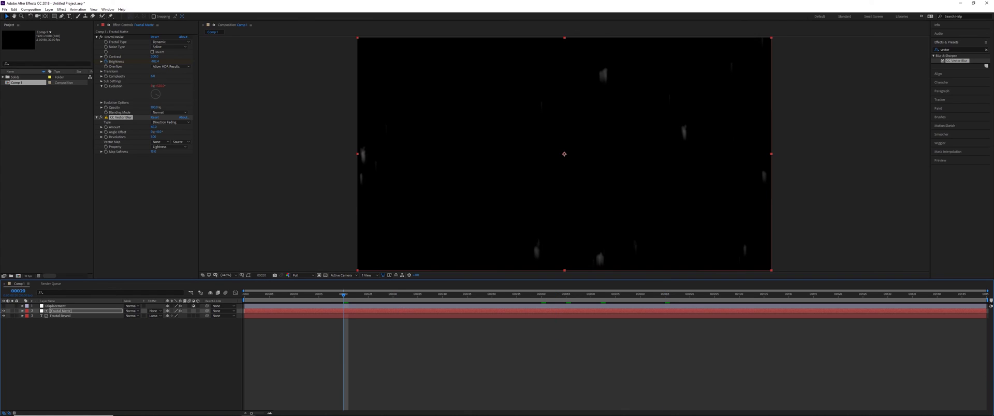
left_click(3, 311)
left_click_drag(372, 299, 289, 301)
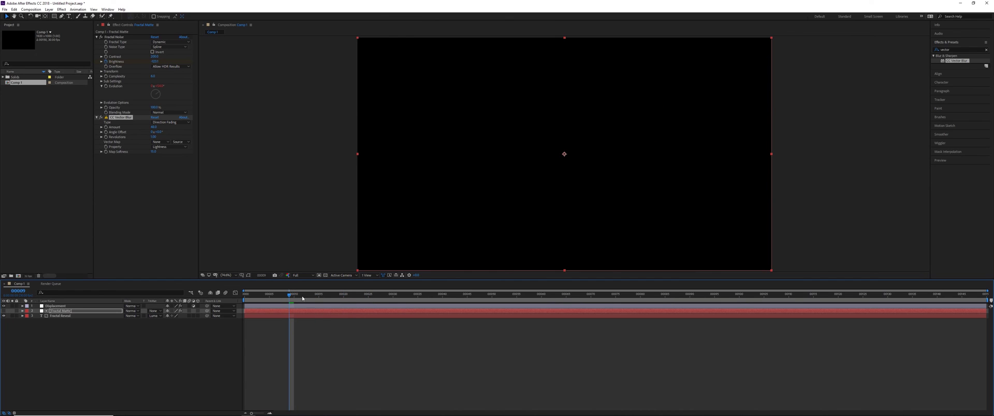
Step: Play the preview from the first frame, then scrub to watch the Fractal Reveal text fade
key("Home")
left_click(856, 118)
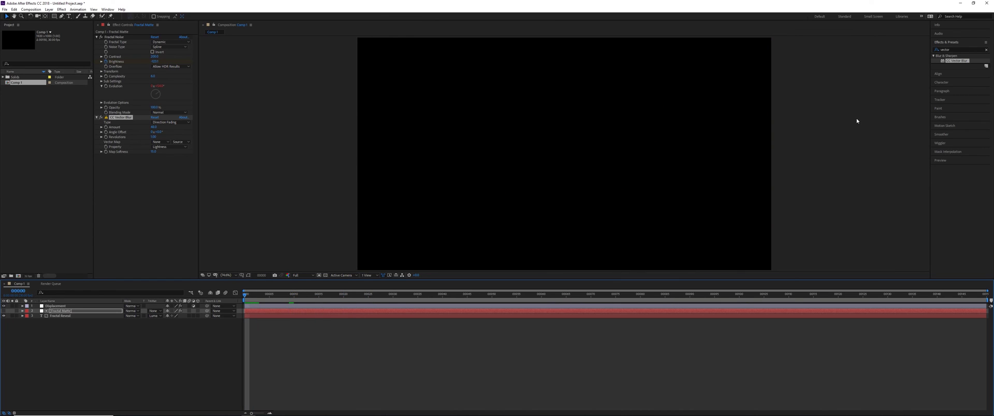
key("space")
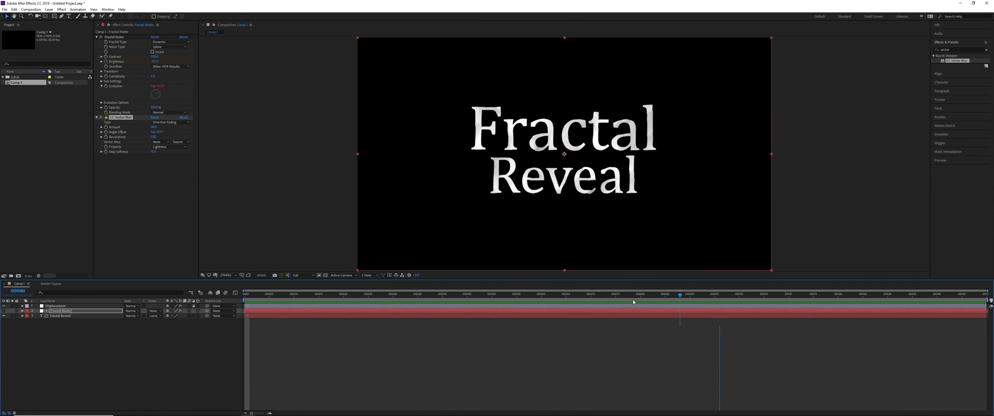
key("space")
key("space")
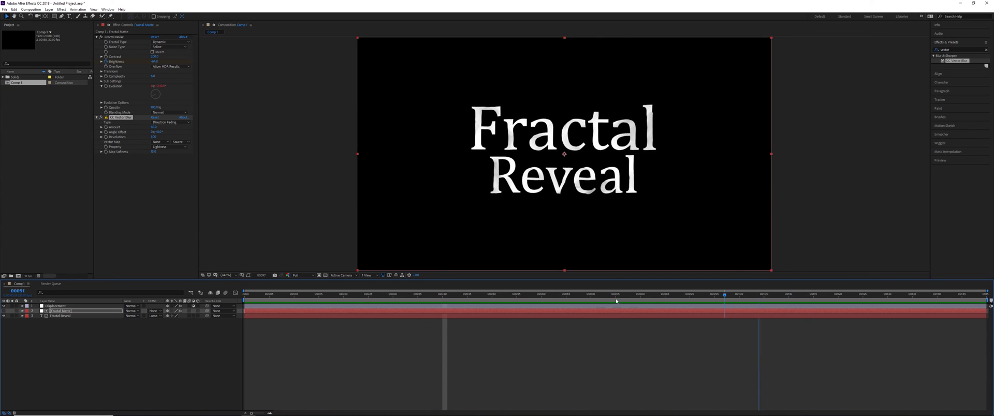
left_click_drag(616, 297, 788, 294)
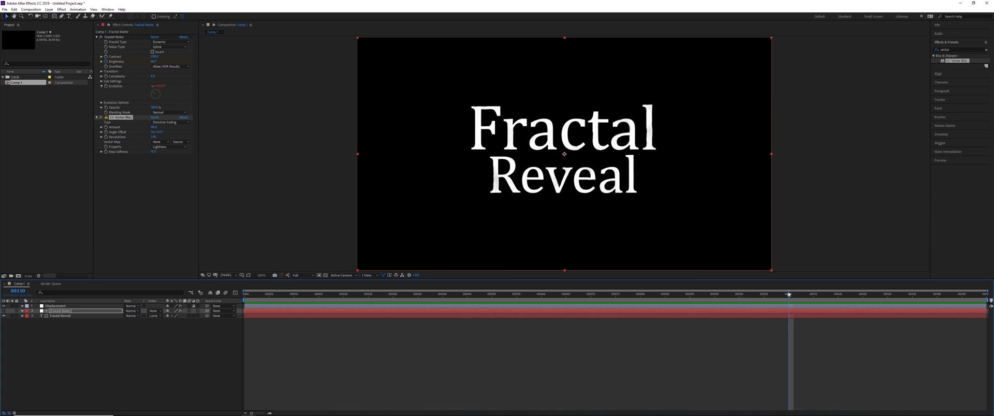